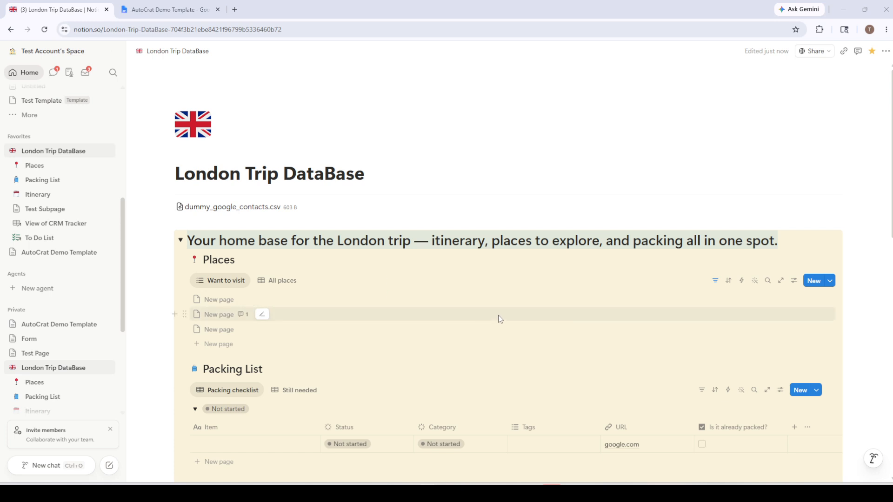
Step: Insert a button block on the empty line below the To Do List page link
{"action": "scroll", "coordinate": [498, 315], "scroll_direction": "down", "scroll_amount": 10}
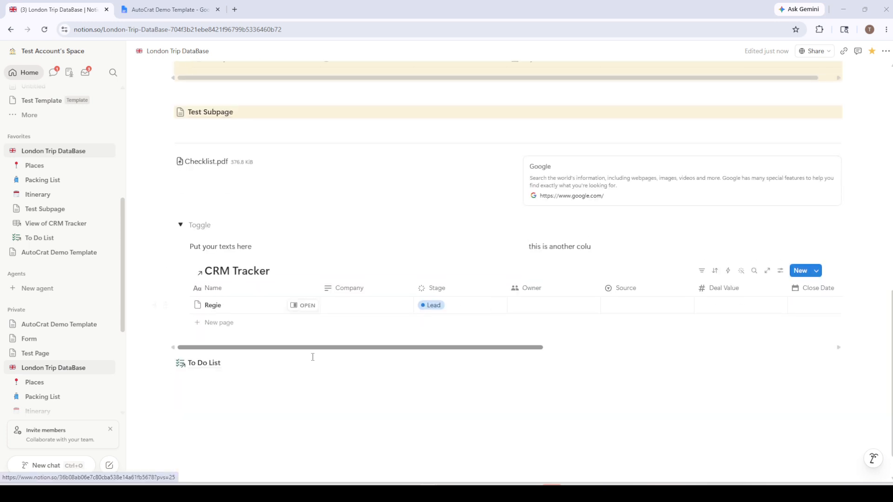
{"action": "left_click", "coordinate": [301, 404]}
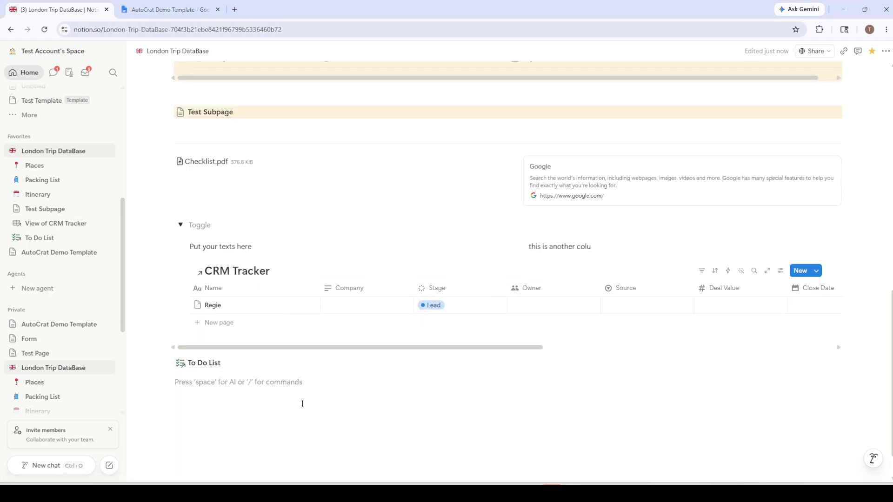
{"action": "type", "text": "/butyp"}
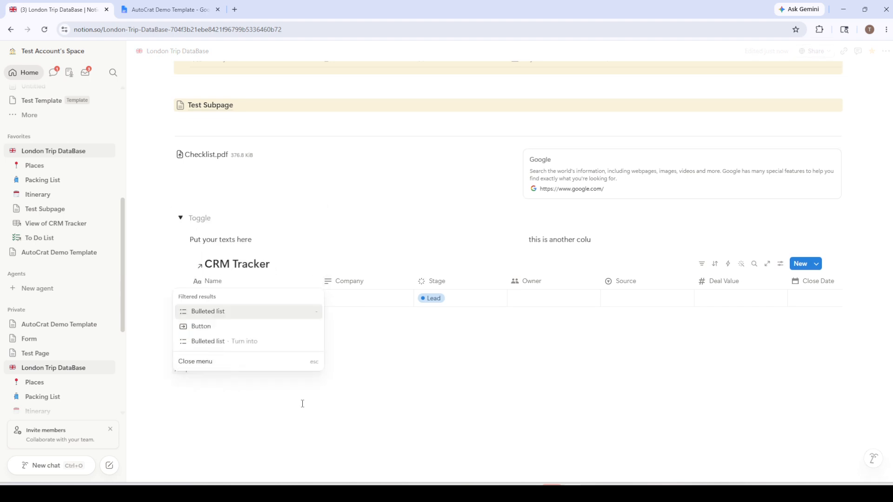
{"action": "key", "text": "BackSpace"}
{"action": "key", "text": "BackSpace"}
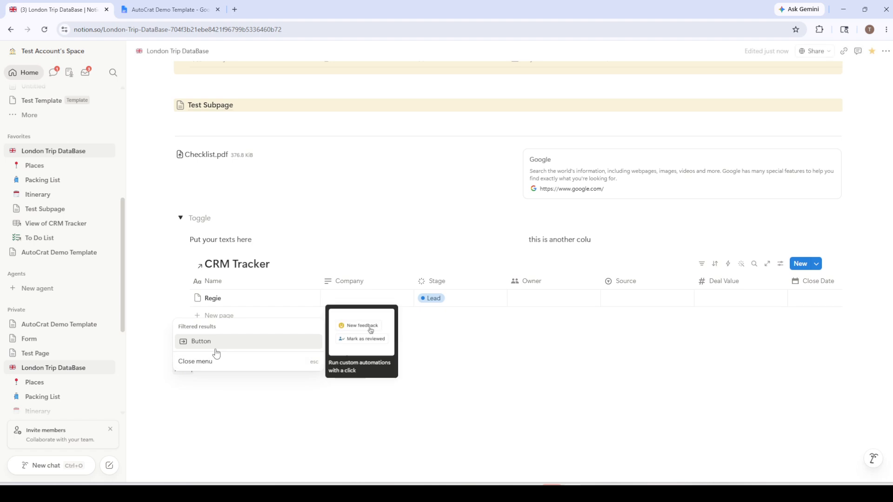
{"action": "left_click", "coordinate": [201, 341]}
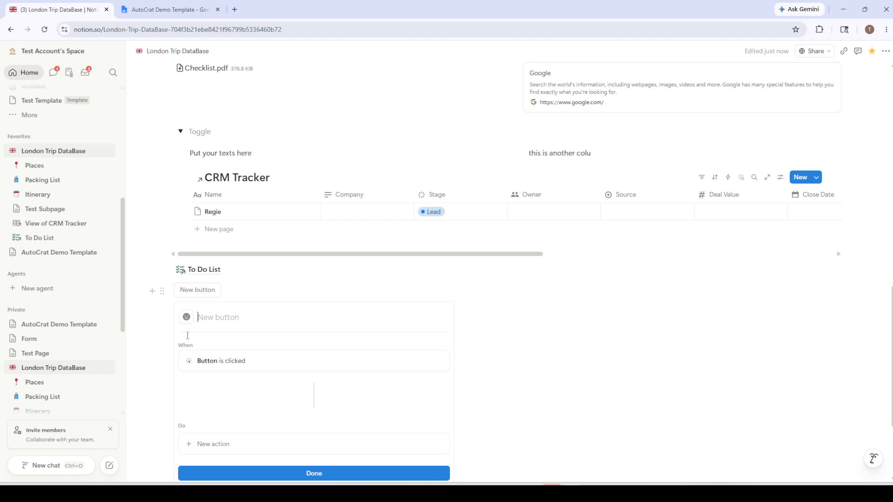
Step: Reopen the new button's settings and name it "Test Button"
{"action": "scroll", "coordinate": [245, 303], "scroll_direction": "down", "scroll_amount": 1}
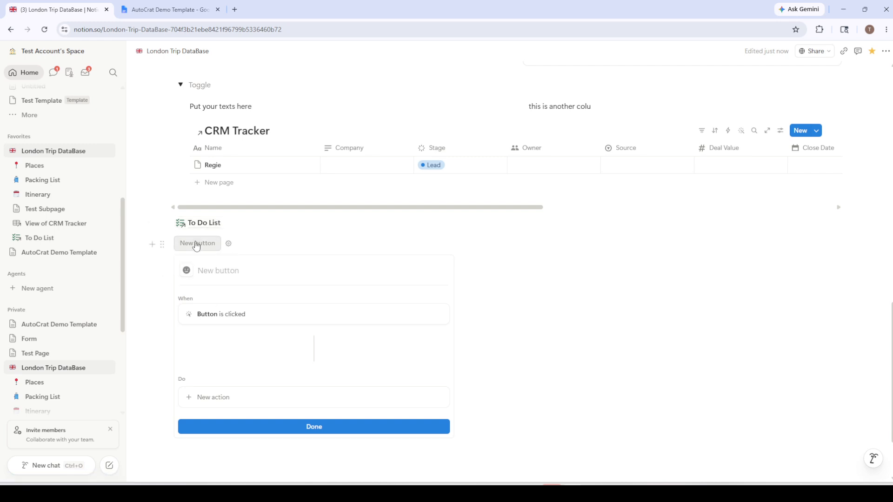
{"action": "left_click", "coordinate": [229, 247]}
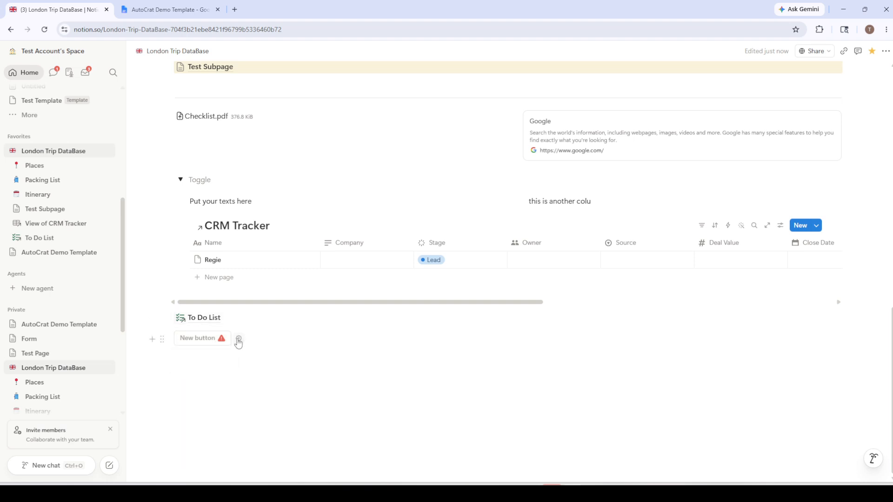
{"action": "left_click", "coordinate": [238, 341]}
{"action": "scroll", "coordinate": [234, 347], "scroll_direction": "down", "scroll_amount": 3}
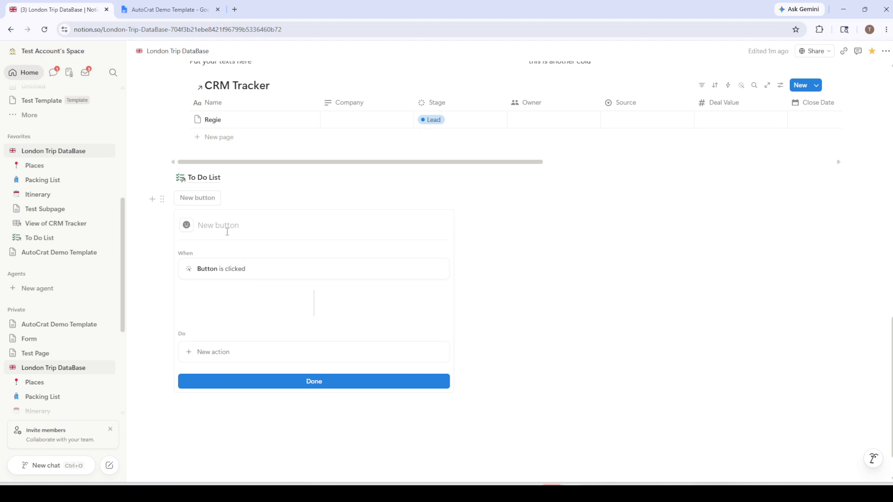
{"action": "type", "text": "Test"}
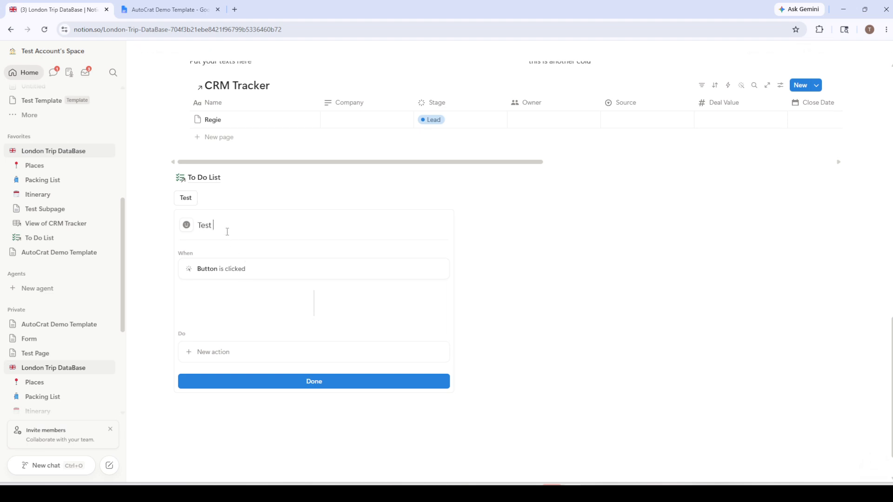
{"action": "type", "text": " Button"}
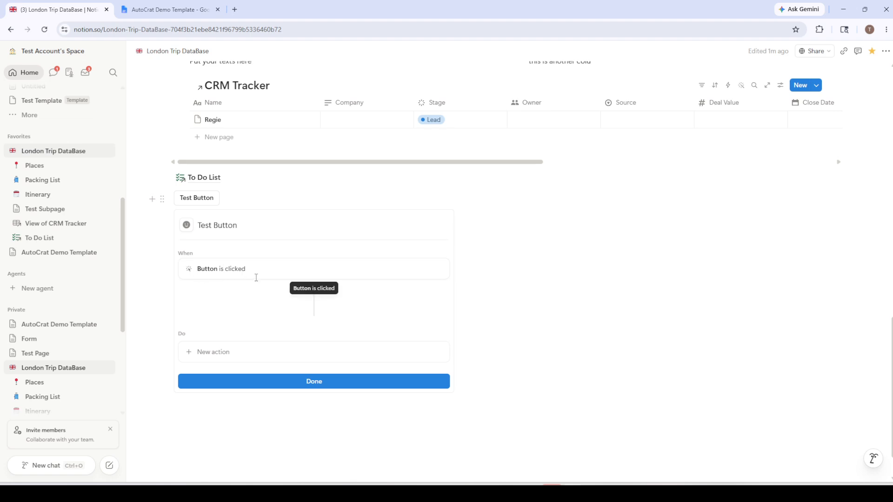
{"action": "left_click", "coordinate": [204, 355]}
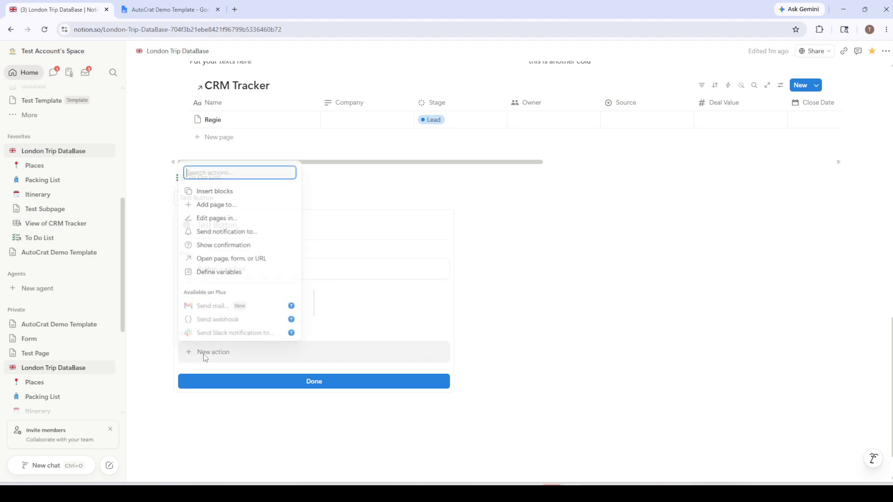
{"action": "left_click", "coordinate": [223, 192]}
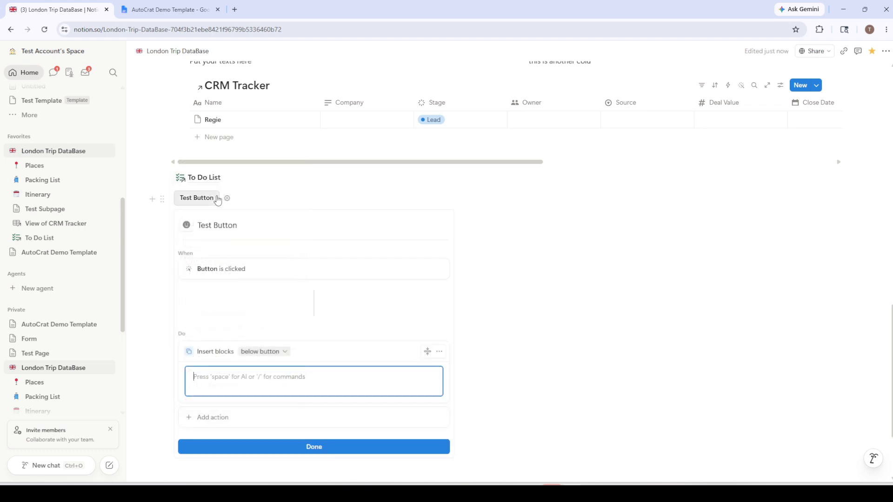
{"action": "scroll", "coordinate": [258, 369], "scroll_direction": "down", "scroll_amount": 2}
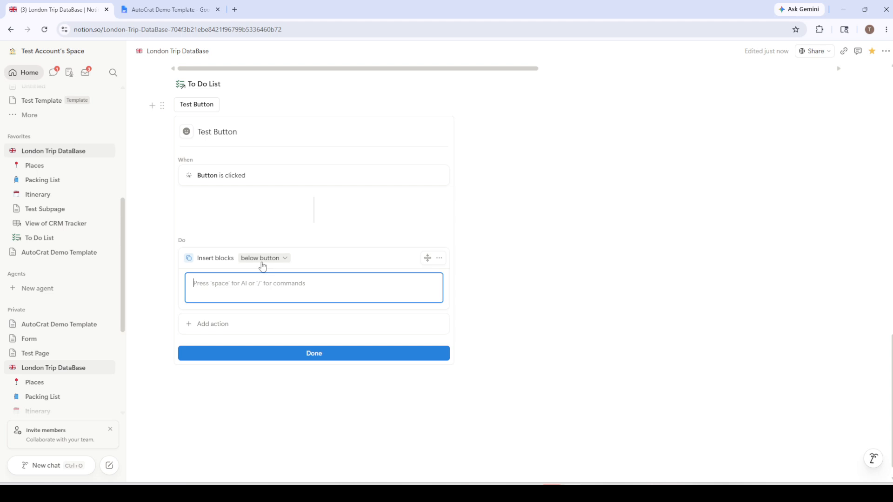
{"action": "left_click", "coordinate": [203, 260]}
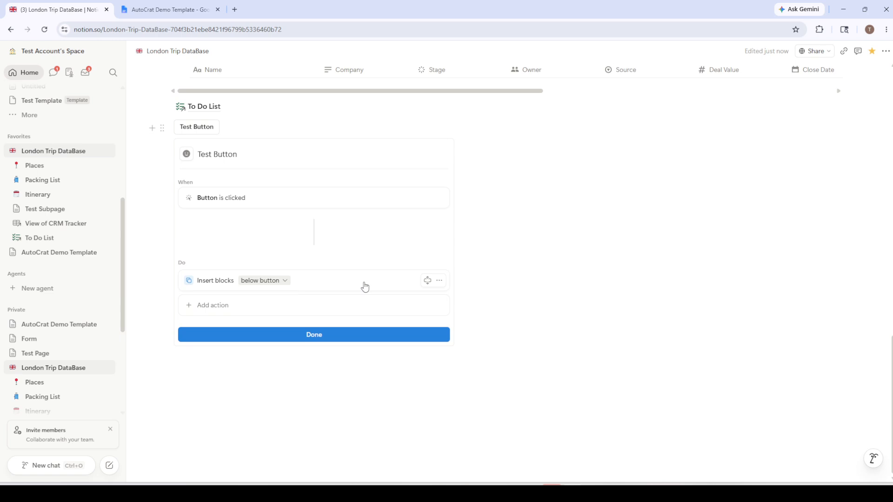
{"action": "left_click", "coordinate": [439, 281]}
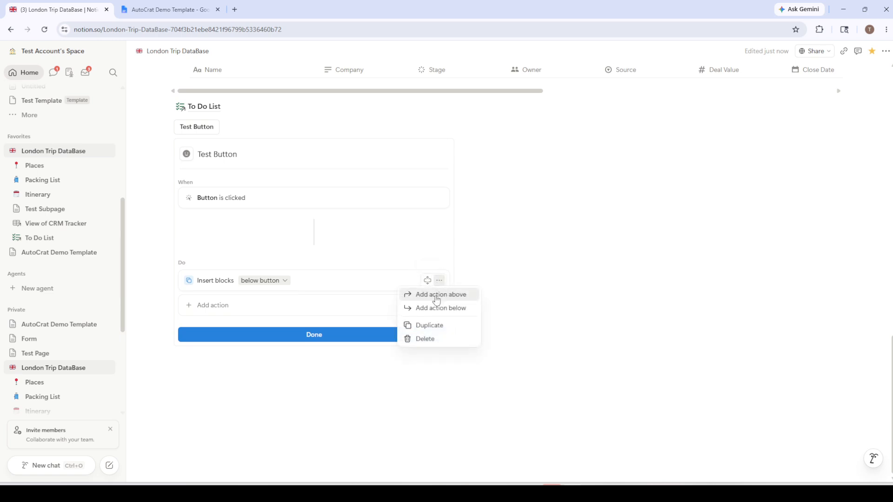
{"action": "left_click", "coordinate": [425, 339]}
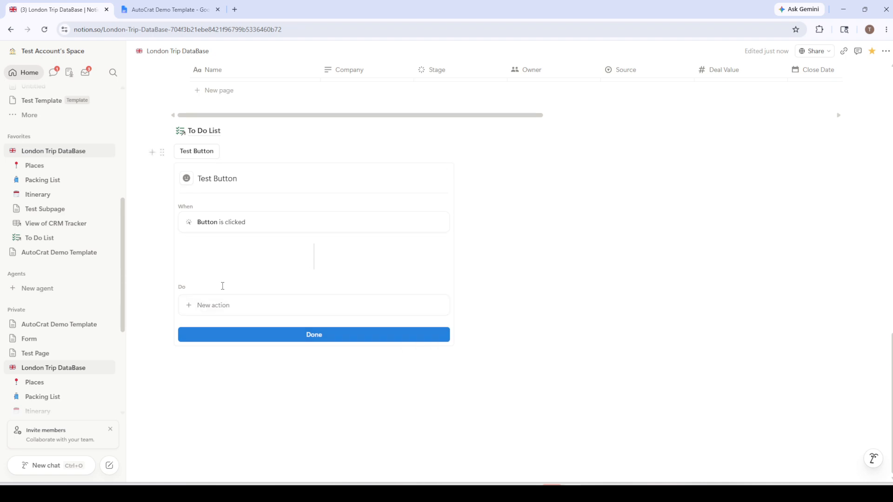
Step: Add an Insert blocks action placed below the button to Test Button and finish its setup
{"action": "left_click", "coordinate": [211, 307]}
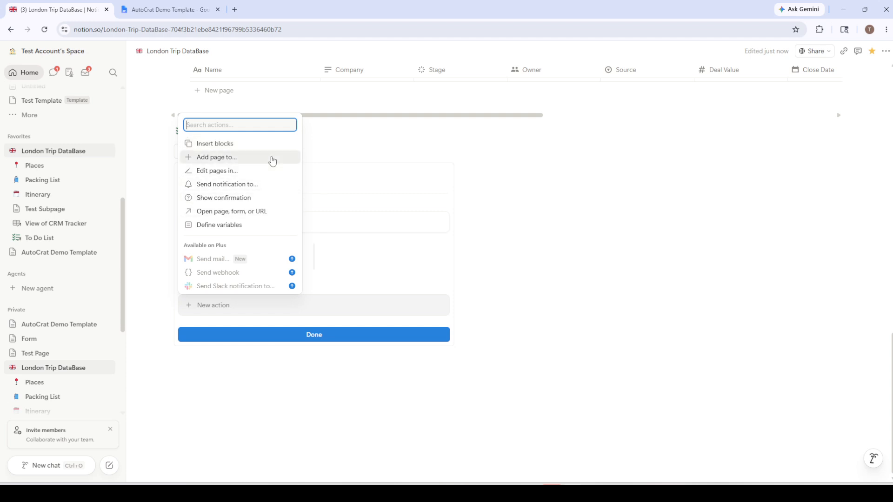
{"action": "left_click", "coordinate": [212, 148]}
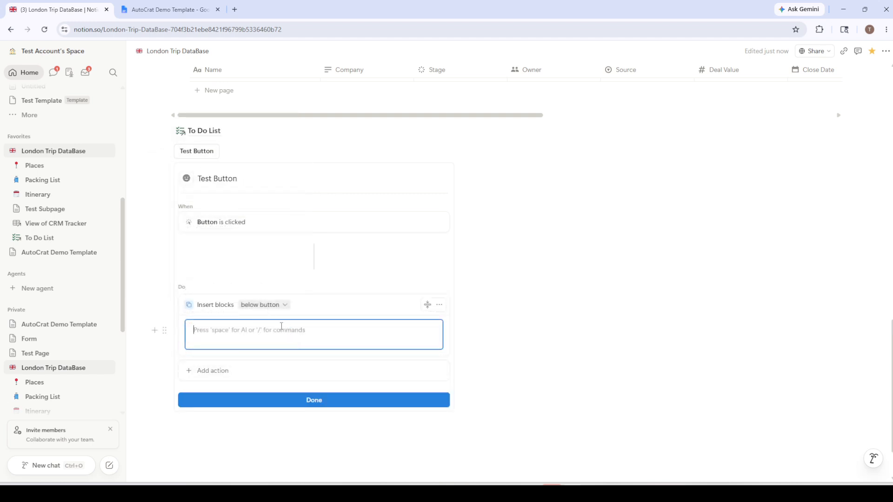
{"action": "left_click", "coordinate": [281, 403]}
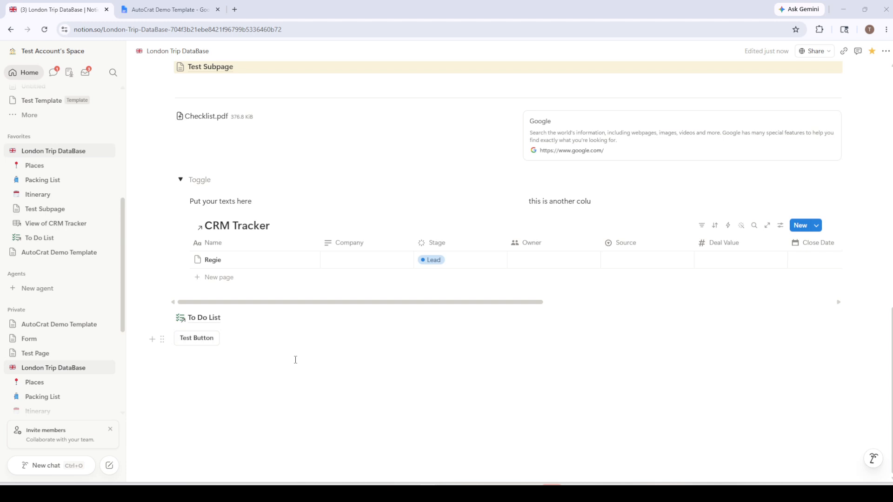
{"action": "scroll", "coordinate": [305, 363], "scroll_direction": "up", "scroll_amount": 6}
{"action": "scroll", "coordinate": [307, 363], "scroll_direction": "up", "scroll_amount": 6}
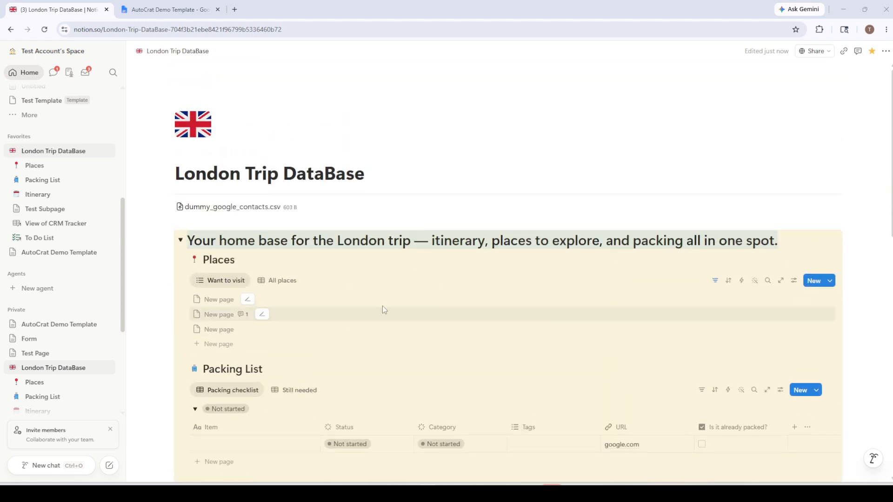
{"action": "scroll", "coordinate": [379, 266], "scroll_direction": "down", "scroll_amount": 6}
{"action": "scroll", "coordinate": [380, 267], "scroll_direction": "down", "scroll_amount": 7}
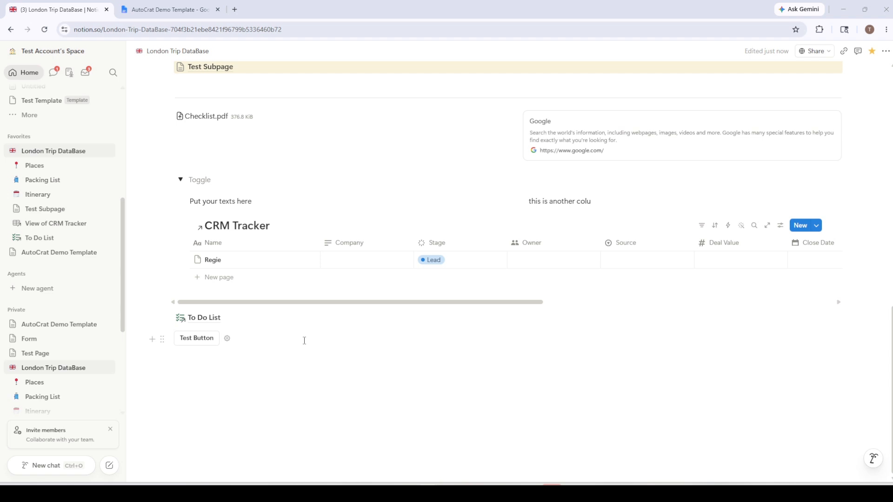
Step: Add a property of type Button to the Itinerary database
{"action": "scroll", "coordinate": [323, 317], "scroll_direction": "up", "scroll_amount": 4}
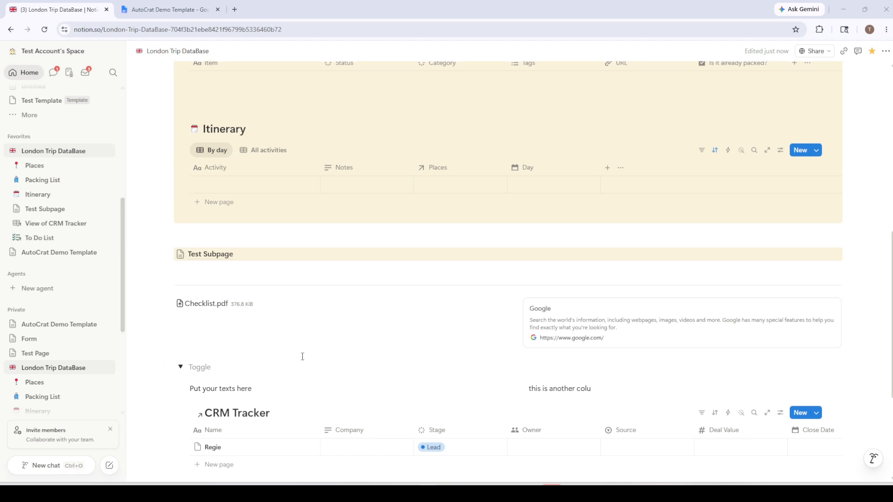
{"action": "scroll", "coordinate": [302, 355], "scroll_direction": "up", "scroll_amount": 3}
{"action": "left_click", "coordinate": [277, 264]}
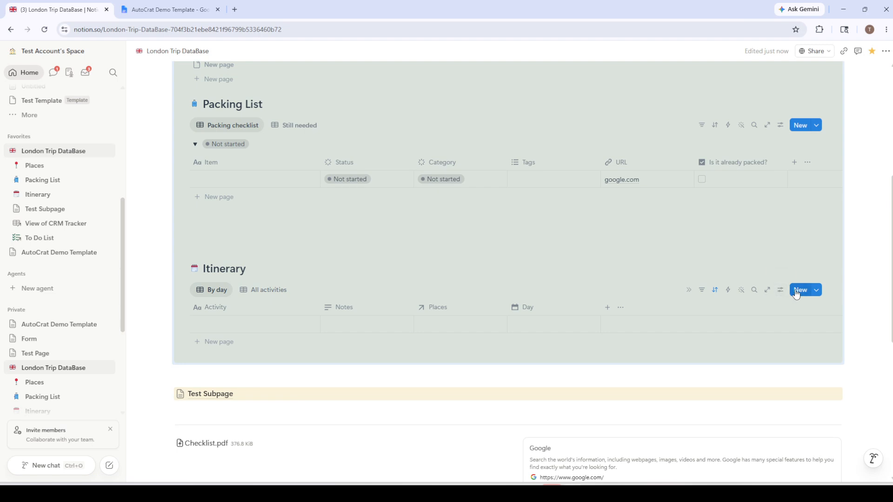
{"action": "left_click", "coordinate": [608, 308]}
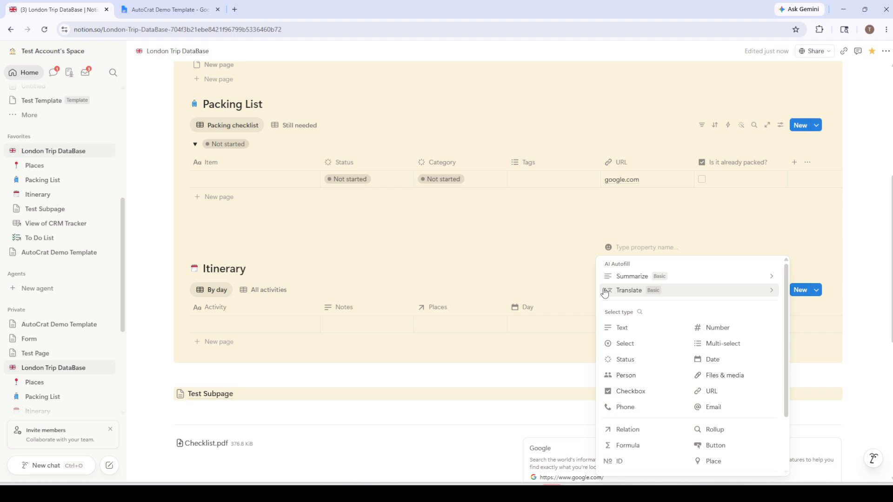
{"action": "mouse_move", "coordinate": [604, 292]}
{"action": "type", "text": "button"}
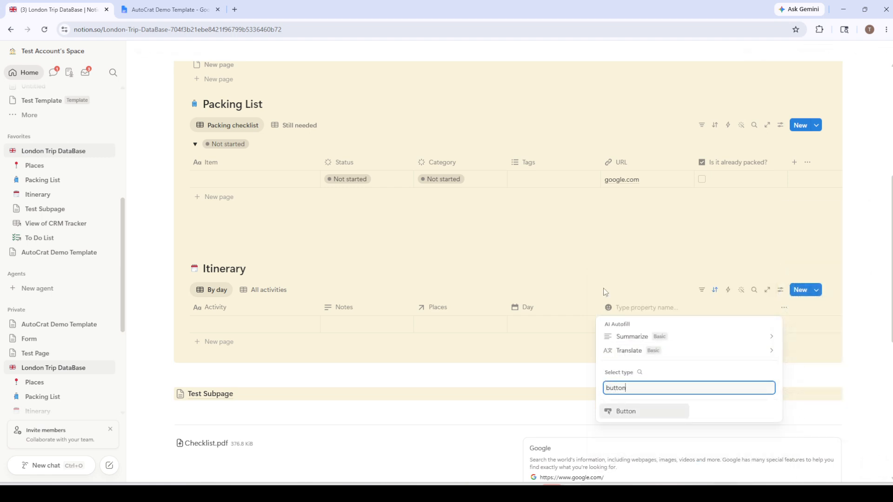
{"action": "left_click", "coordinate": [630, 411]}
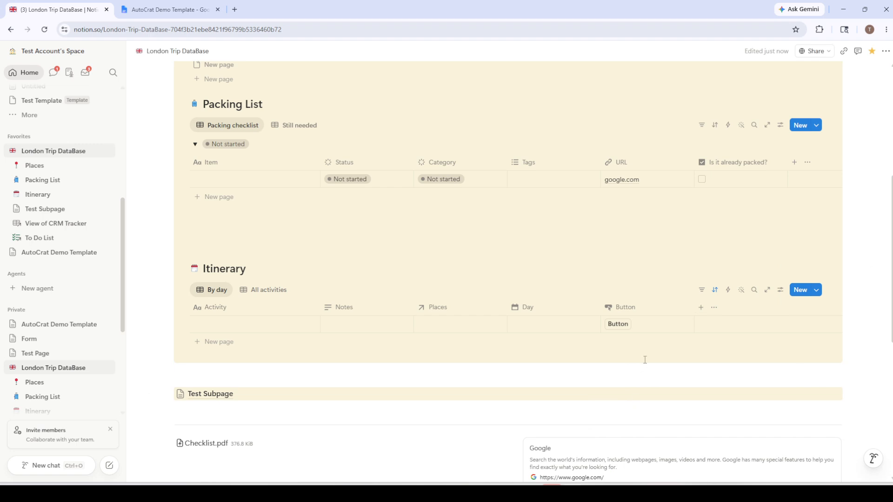
Step: Open the Itinerary's empty entry to view its properties, including the button, and close it again
{"action": "scroll", "coordinate": [634, 339], "scroll_direction": "down", "scroll_amount": 2}
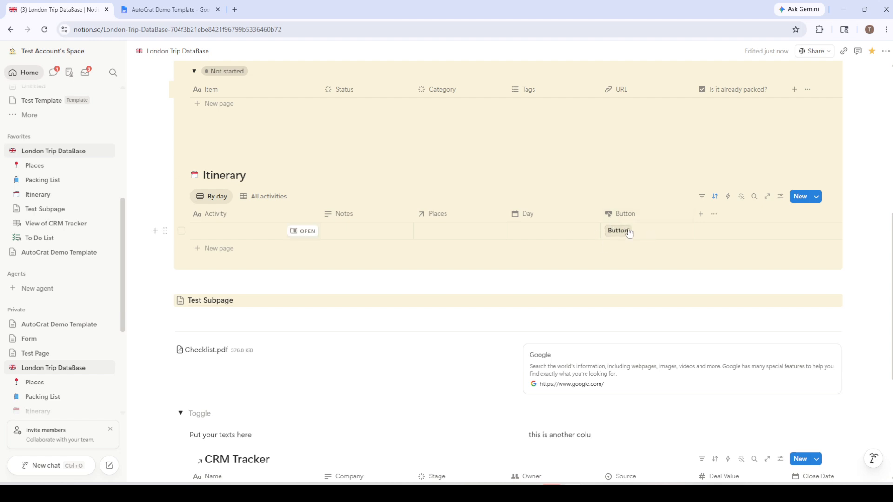
{"action": "left_click", "coordinate": [303, 232]}
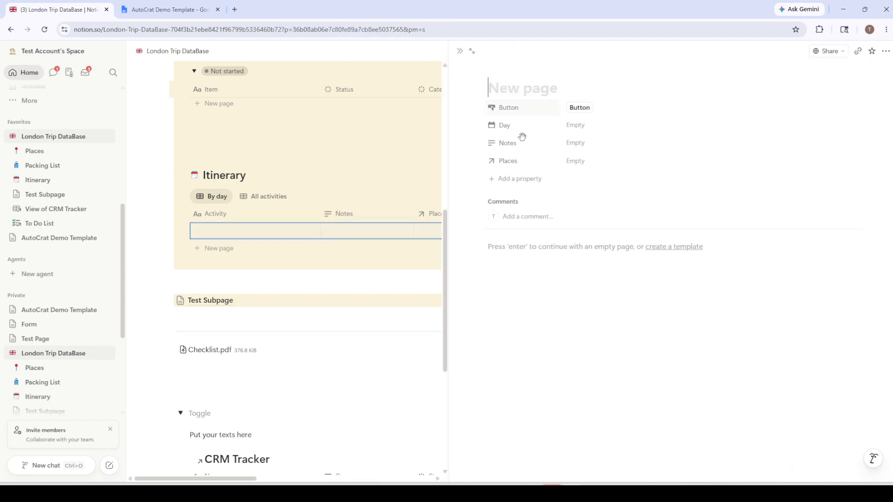
{"action": "left_click", "coordinate": [421, 289]}
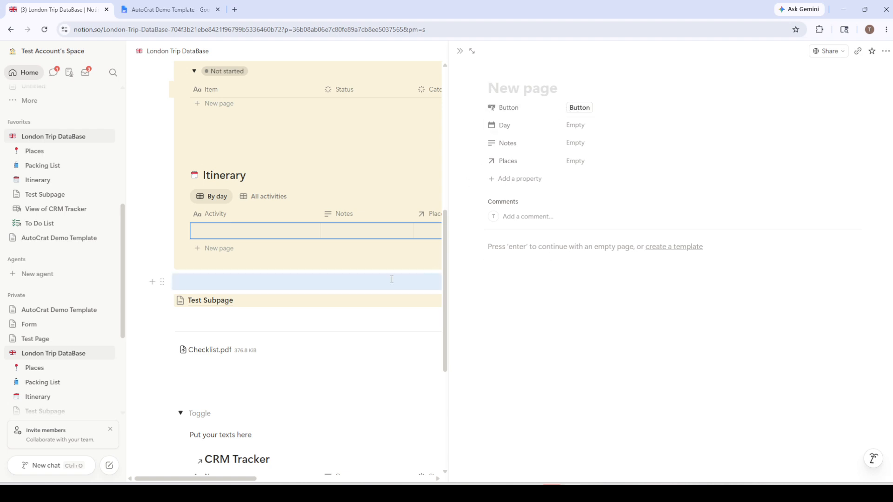
{"action": "left_click", "coordinate": [460, 53]}
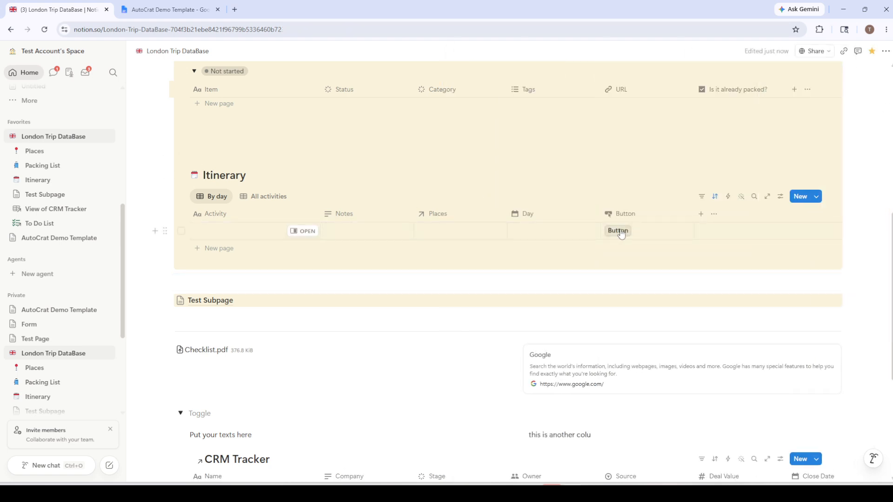
Step: Examine the actions available in the automation of the Itinerary's Button property and leave the editor without adding one
{"action": "left_click", "coordinate": [634, 217]}
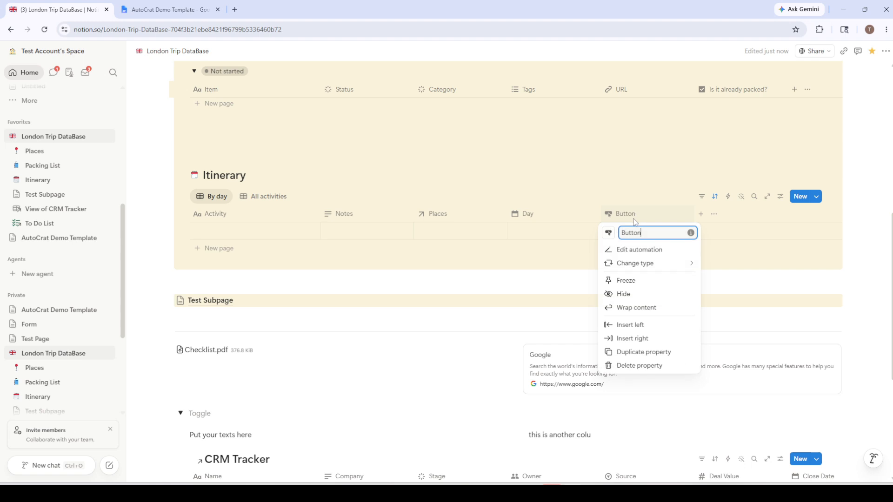
{"action": "left_click", "coordinate": [636, 250]}
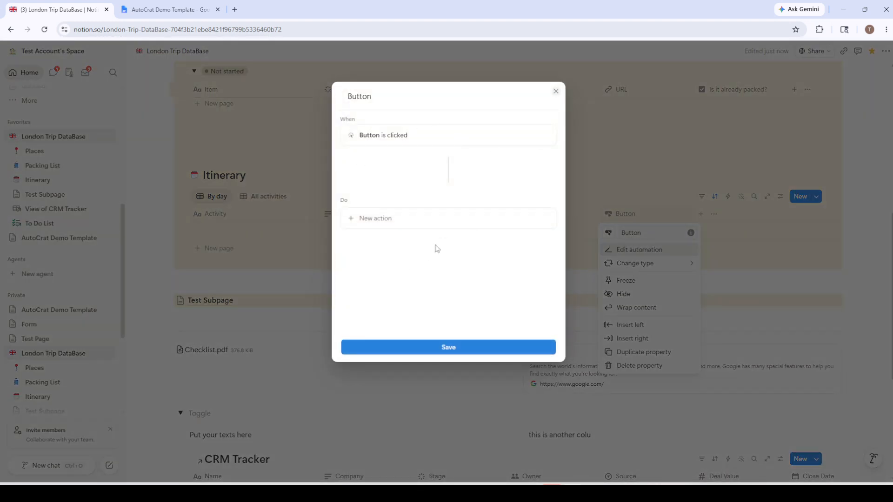
{"action": "left_click", "coordinate": [376, 218]}
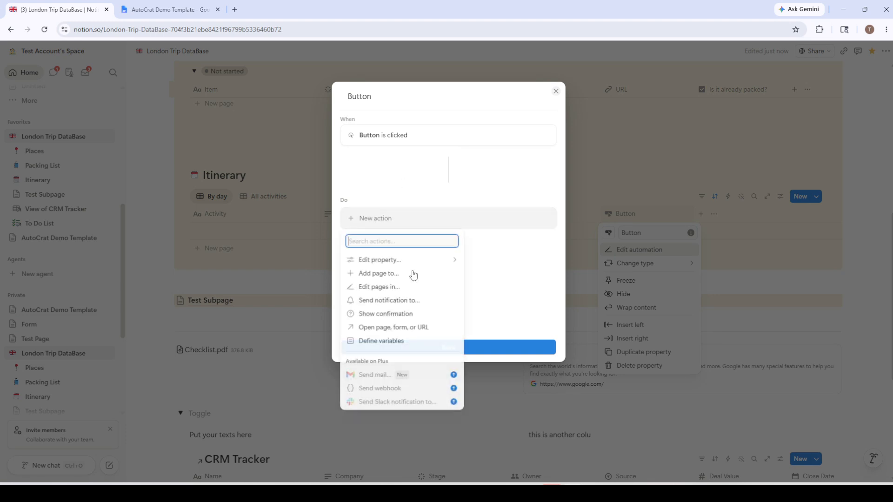
{"action": "left_click", "coordinate": [584, 252]}
{"action": "left_click", "coordinate": [616, 199]}
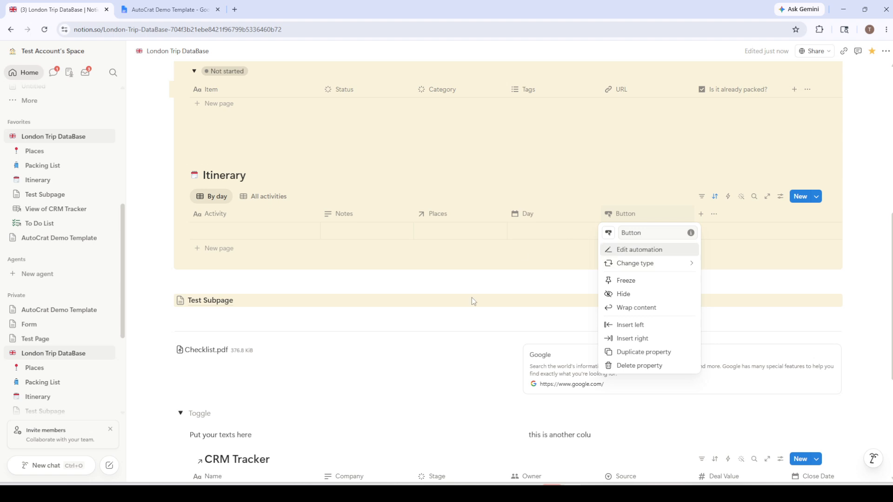
{"action": "left_click", "coordinate": [524, 265]}
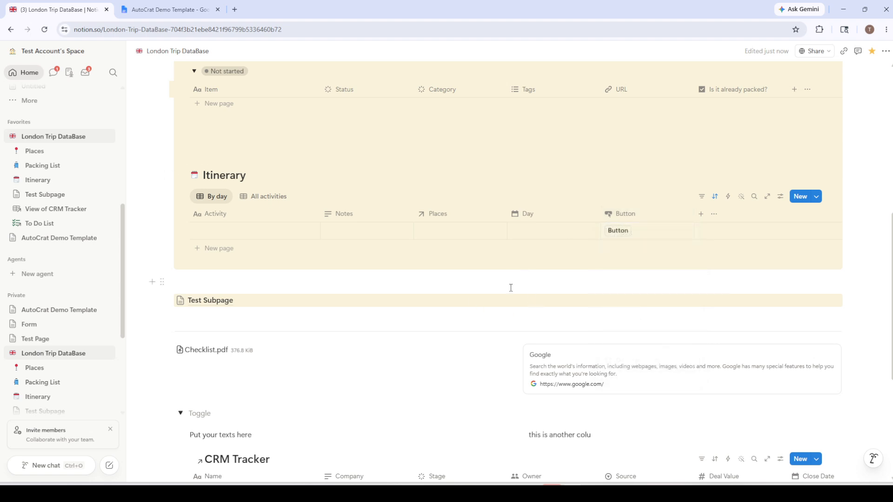